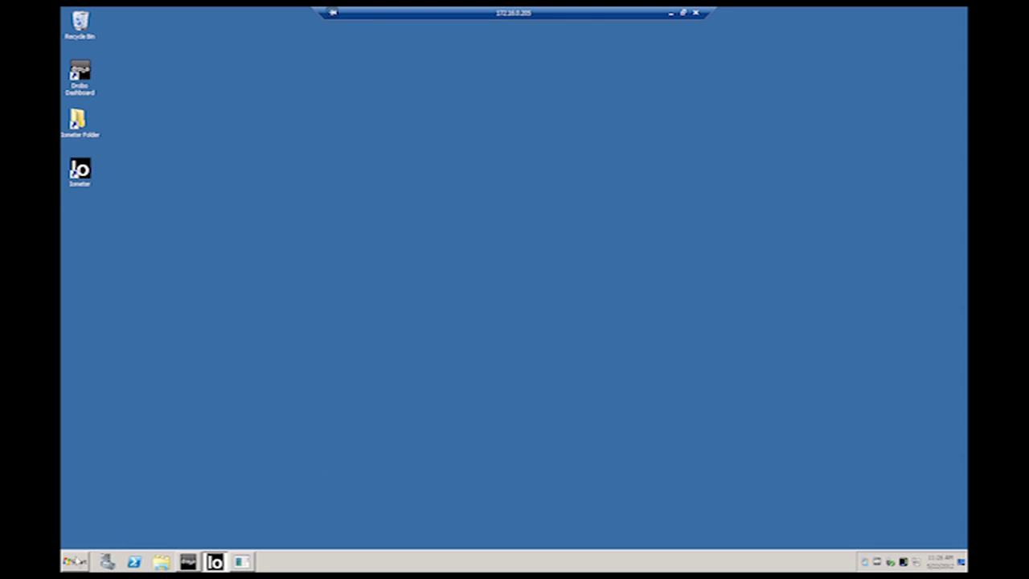
Step: Open the live graph in Windows Performance Monitor and remove the default % Processor Time counter
{"action": "left_click", "coordinate": [74, 562]}
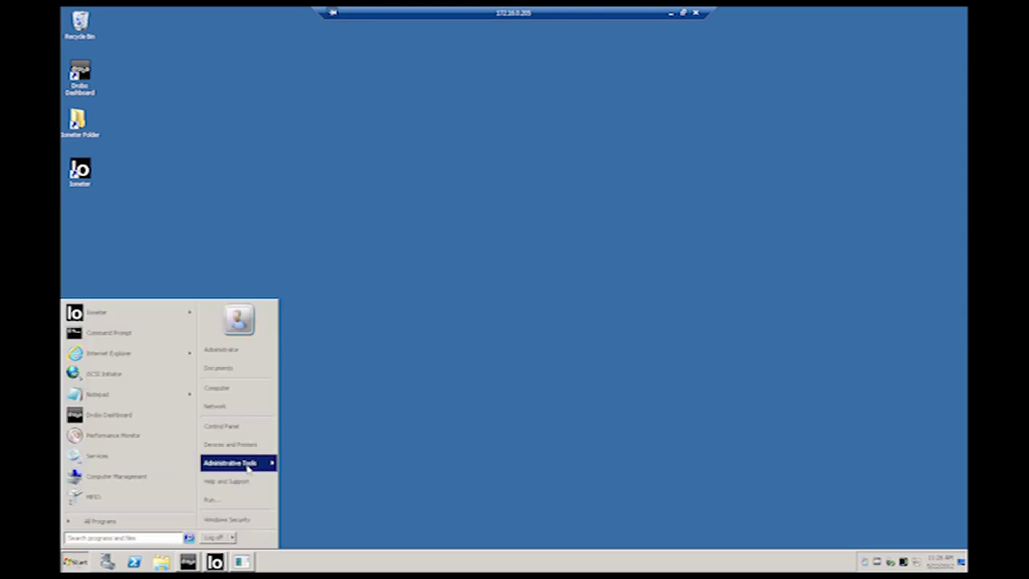
{"action": "mouse_move", "coordinate": [248, 469]}
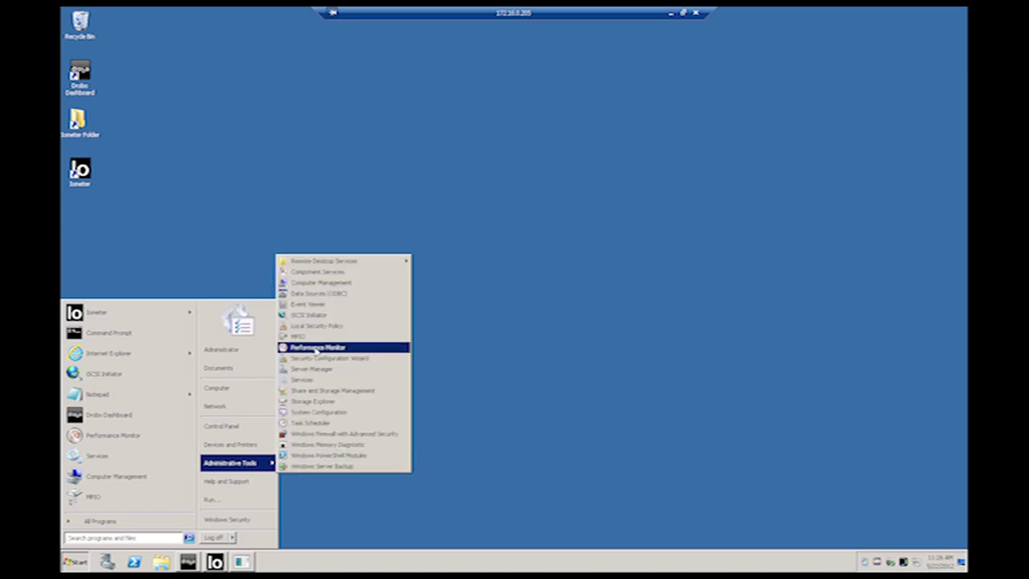
{"action": "left_click", "coordinate": [317, 349]}
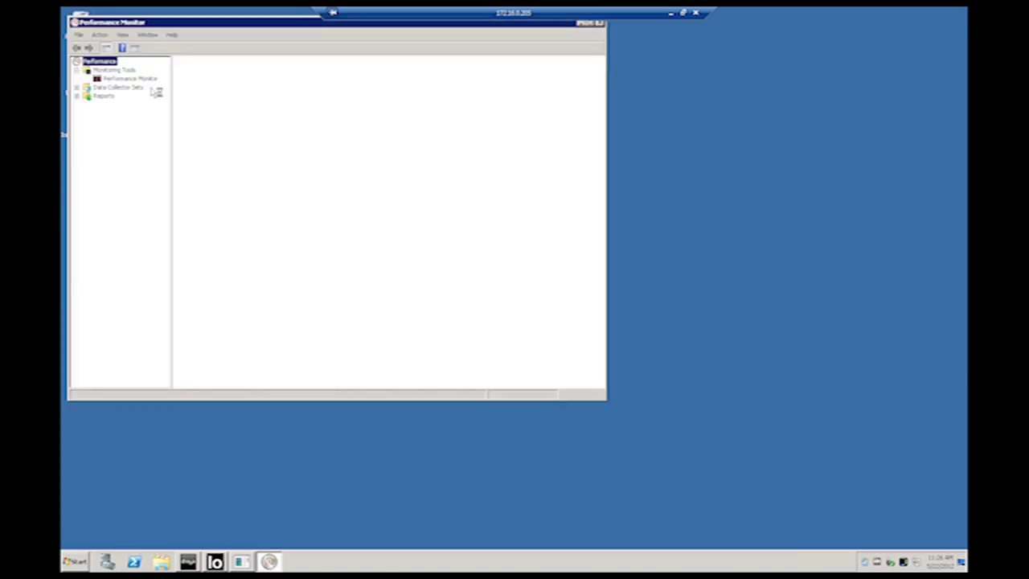
{"action": "left_click", "coordinate": [132, 79]}
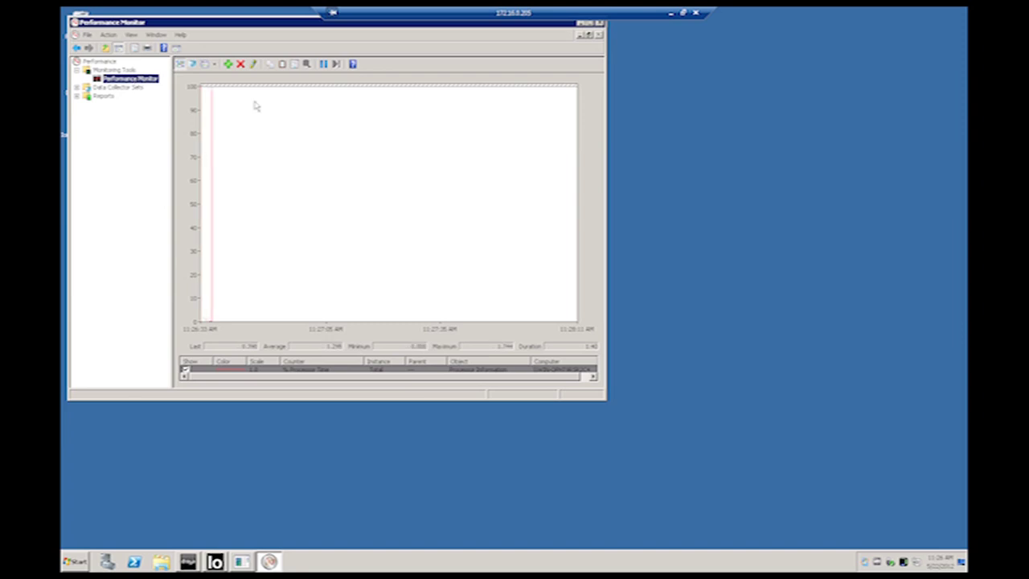
{"action": "left_click", "coordinate": [325, 368]}
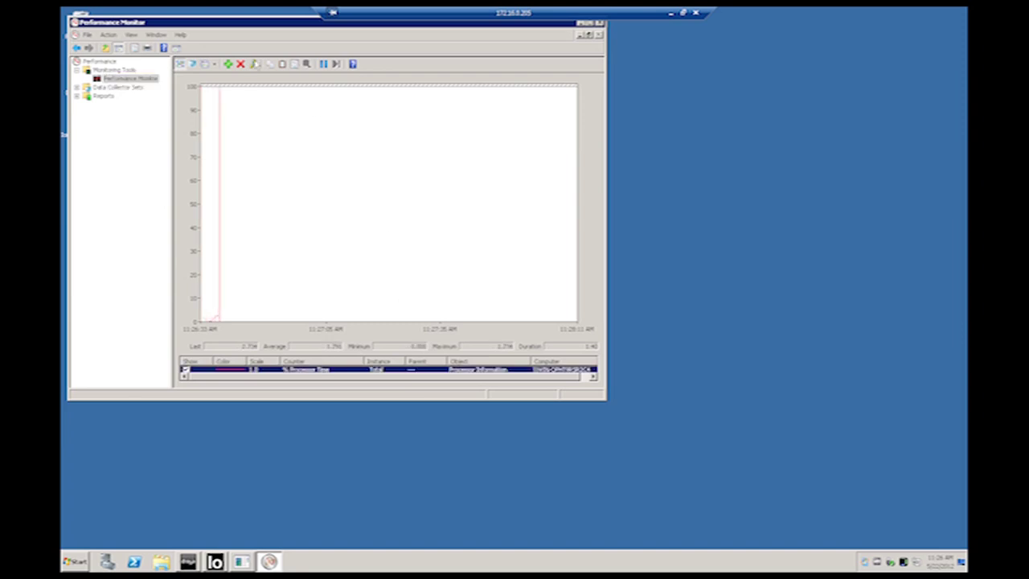
{"action": "left_click", "coordinate": [240, 63]}
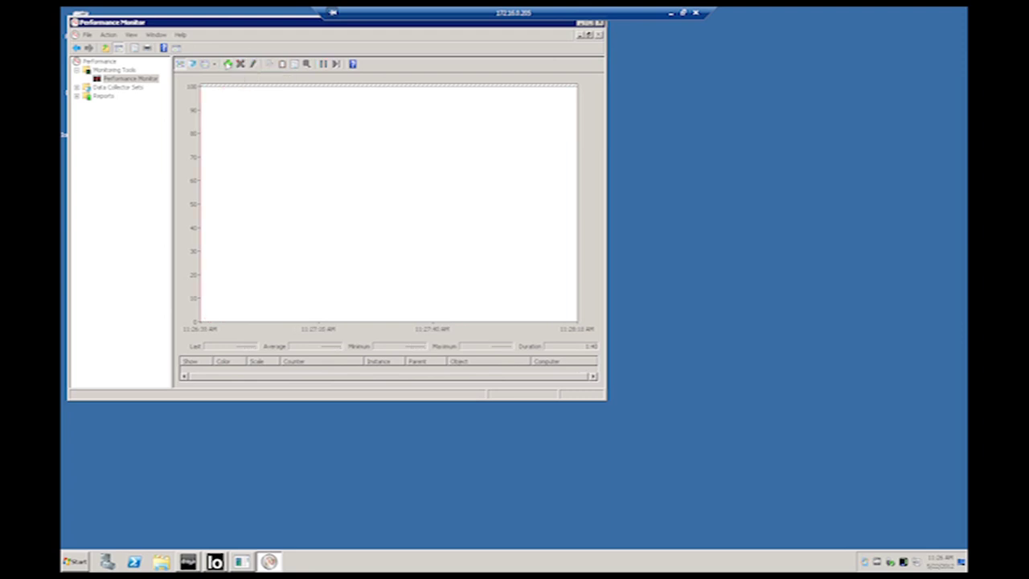
Step: Add the LogicalDisk counter Disk Transfers/sec for the E: instance to the graph and select it in the counter list
{"action": "left_click", "coordinate": [229, 64]}
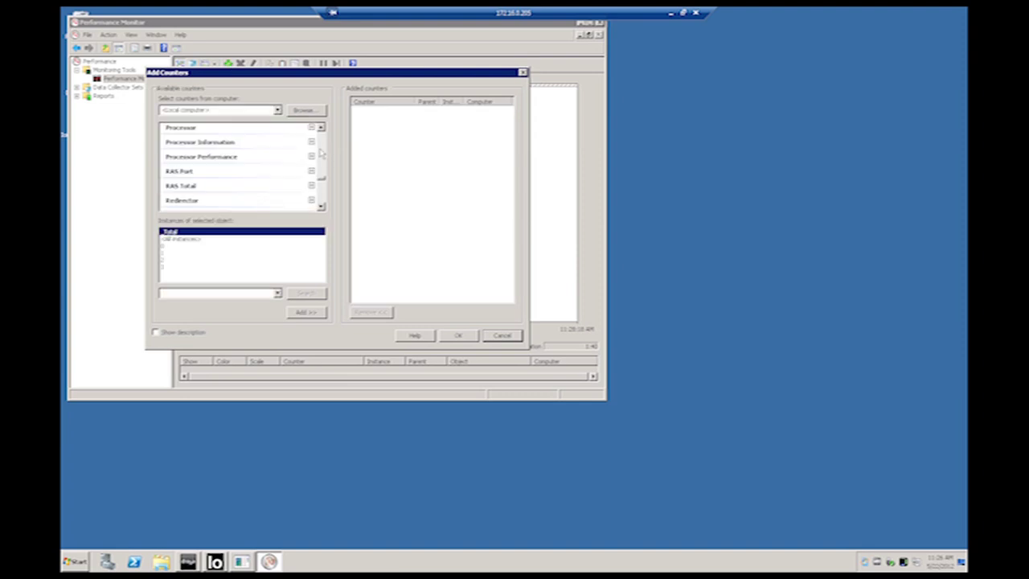
{"action": "left_click", "coordinate": [321, 152]}
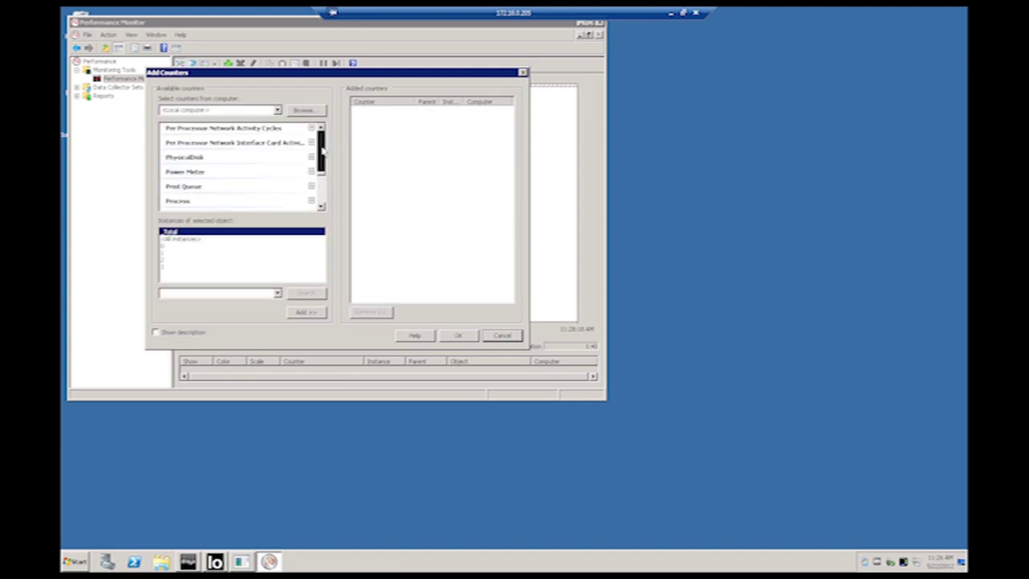
{"action": "left_click", "coordinate": [322, 151]}
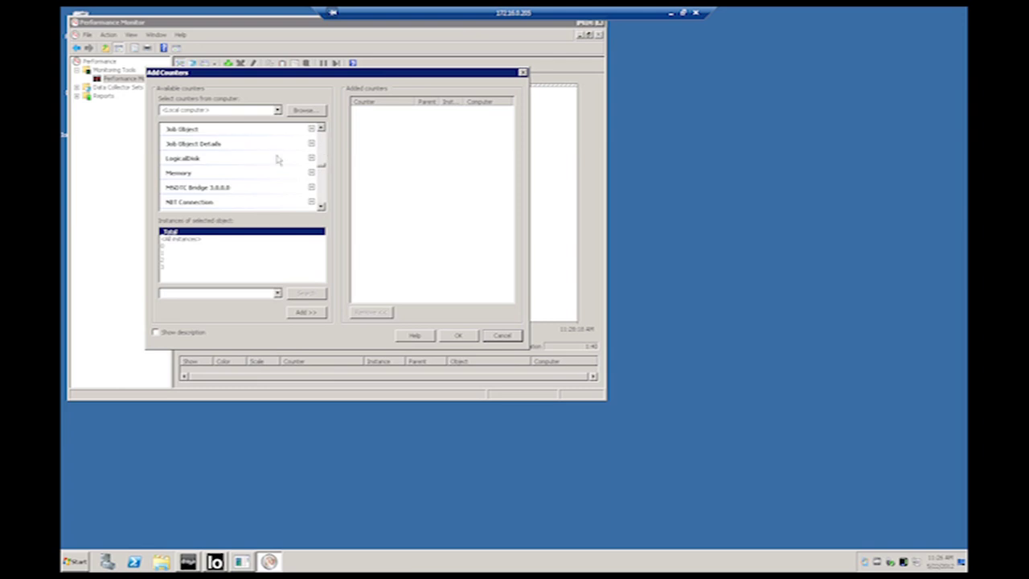
{"action": "left_click", "coordinate": [312, 158]}
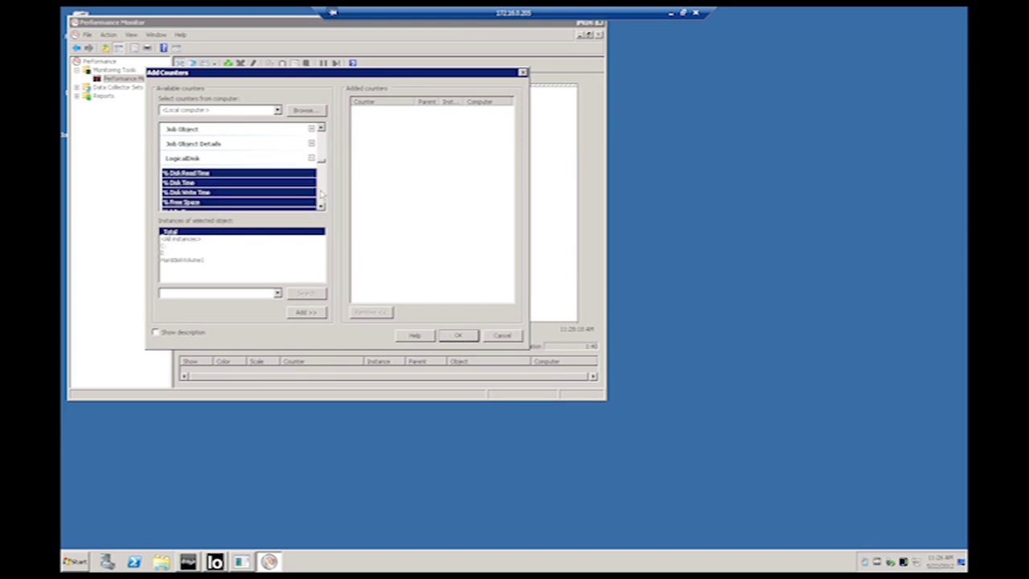
{"action": "left_click", "coordinate": [322, 194]}
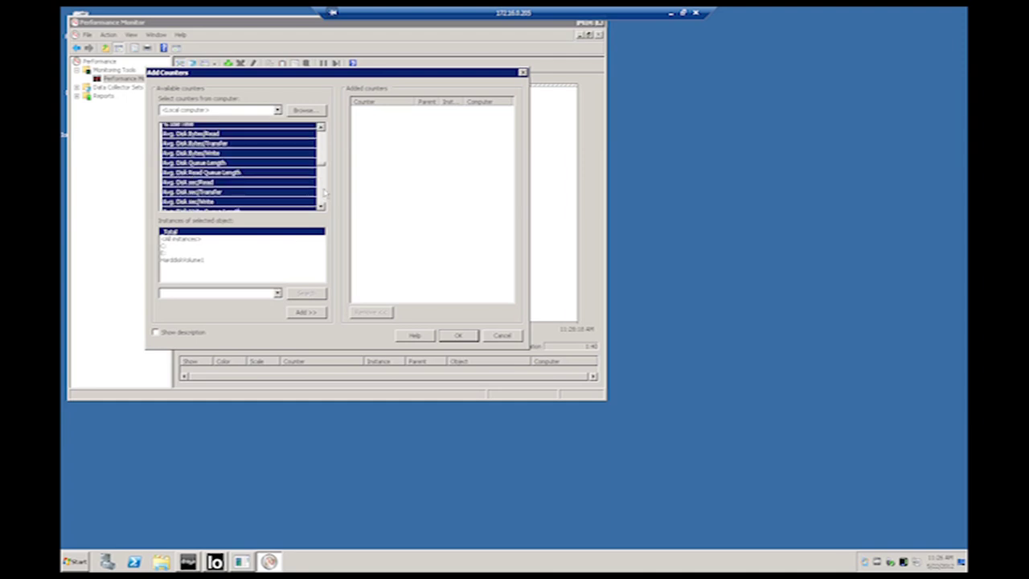
{"action": "left_click", "coordinate": [321, 193]}
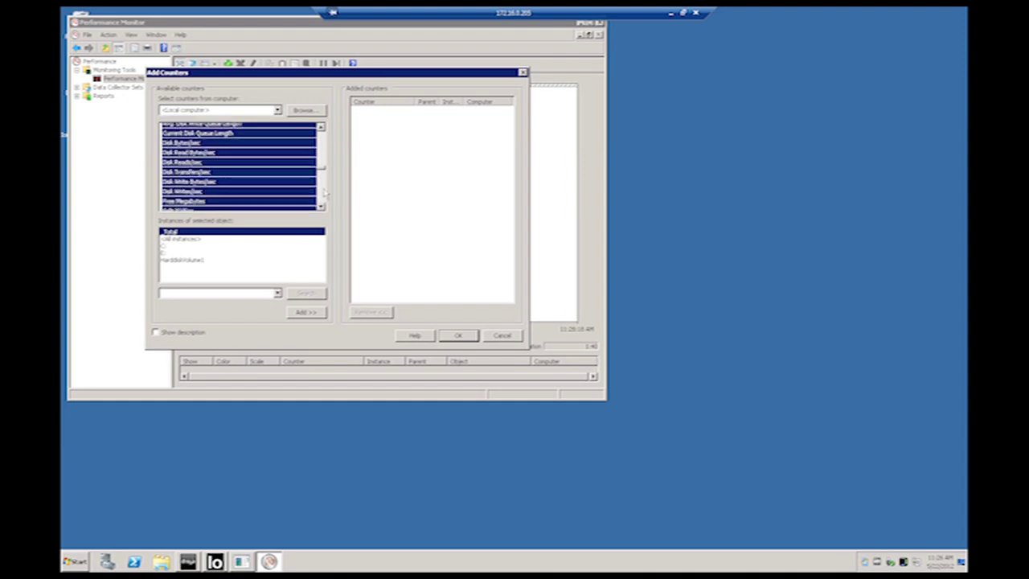
{"action": "left_click", "coordinate": [228, 173]}
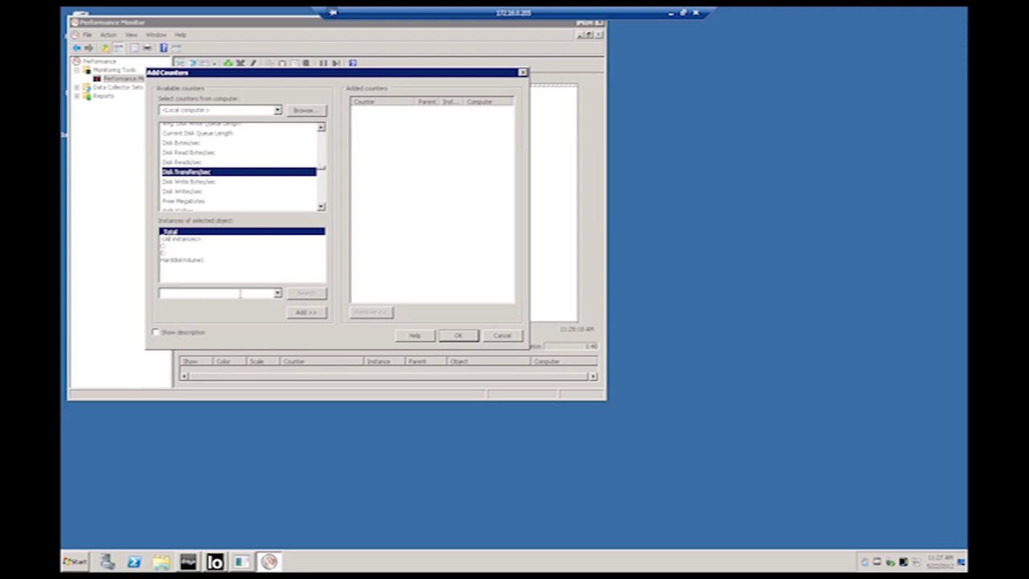
{"action": "left_click", "coordinate": [170, 254]}
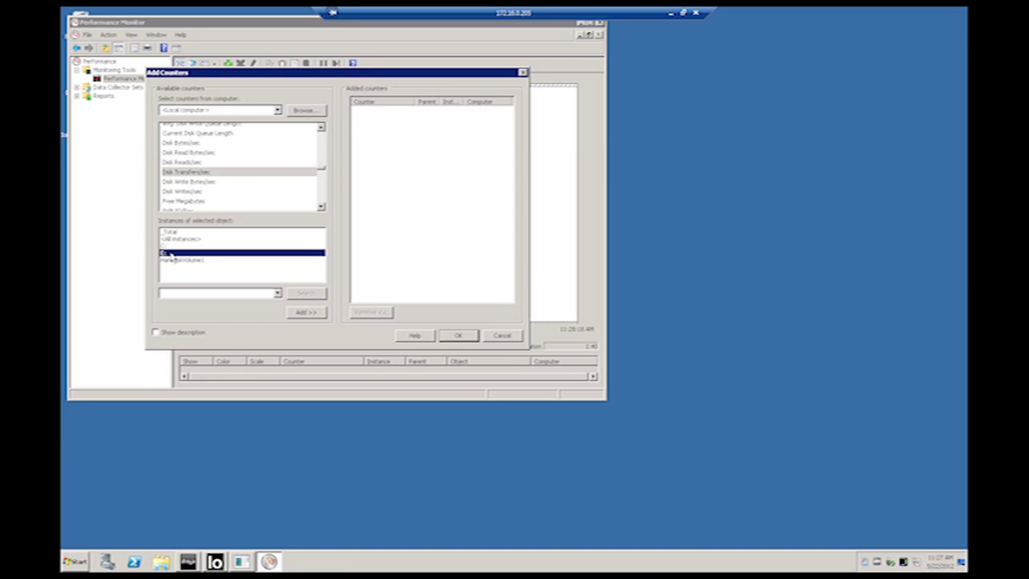
{"action": "left_click", "coordinate": [312, 314]}
{"action": "left_click", "coordinate": [455, 339]}
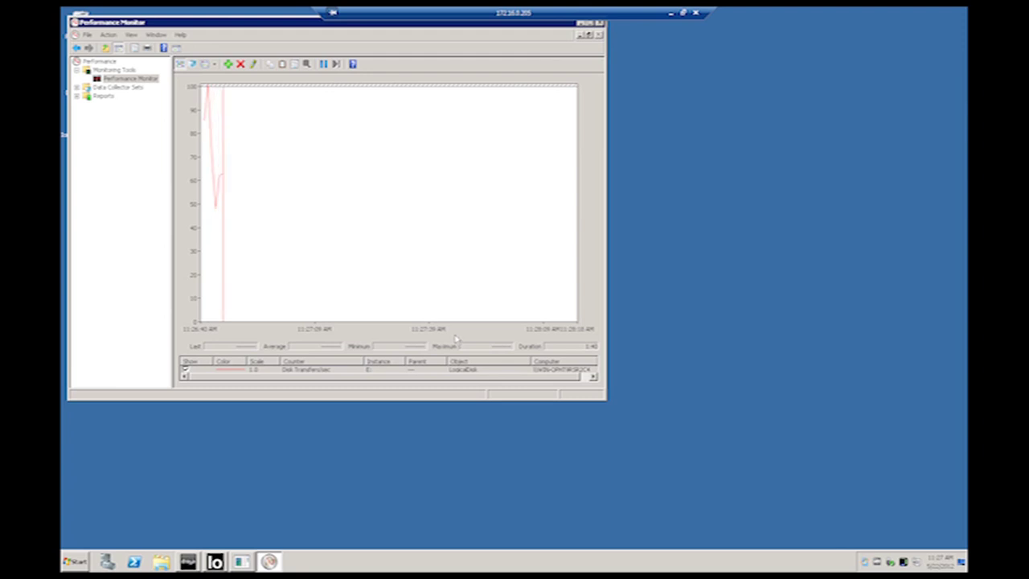
{"action": "left_click", "coordinate": [349, 371]}
{"action": "key", "text": "Delete"}
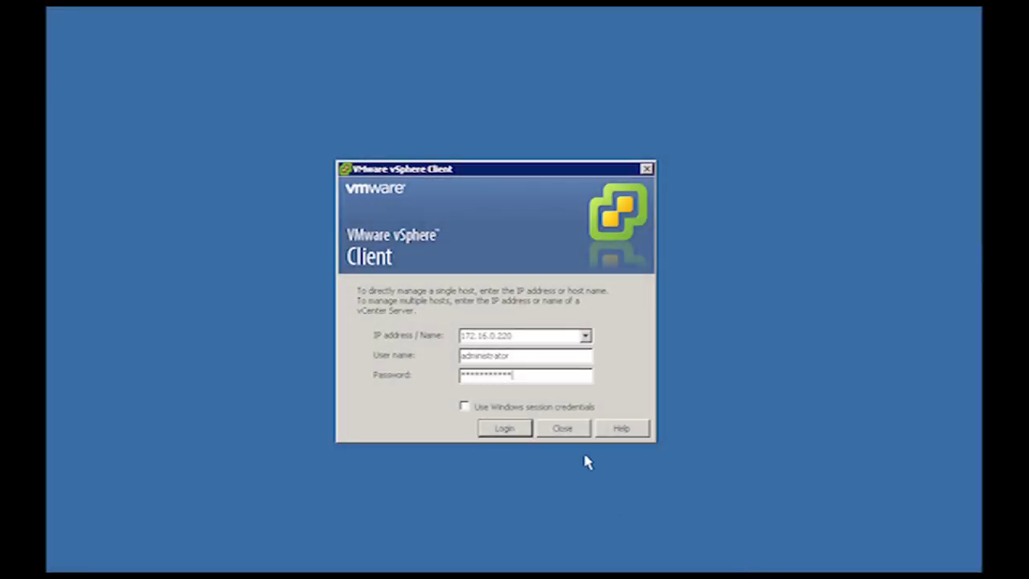
Step: Log in to the VMware vSphere Client and display the advanced performance chart for host 172.16.0.221
{"action": "left_click", "coordinate": [505, 428]}
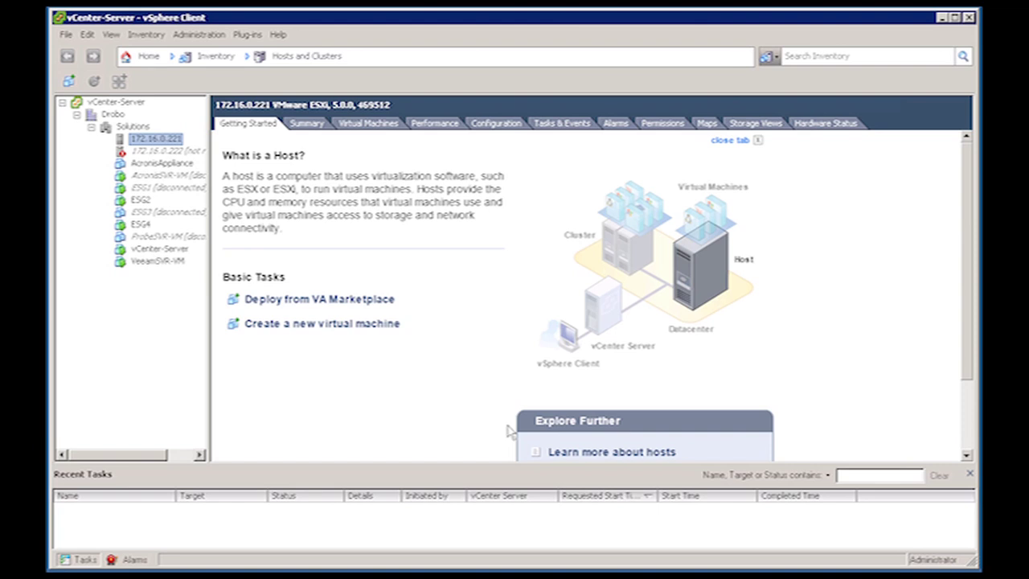
{"action": "left_click", "coordinate": [445, 128]}
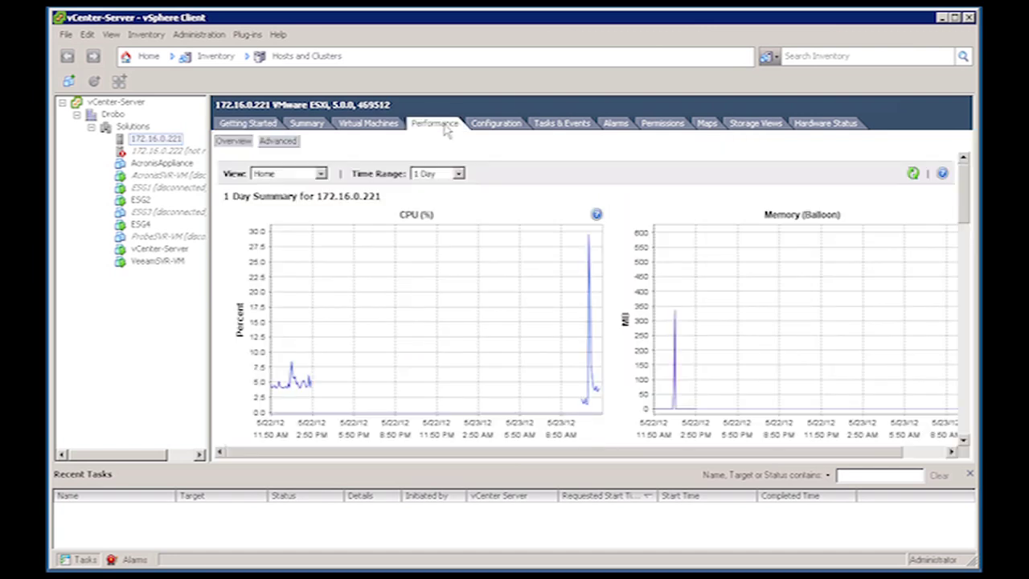
{"action": "left_click", "coordinate": [278, 141]}
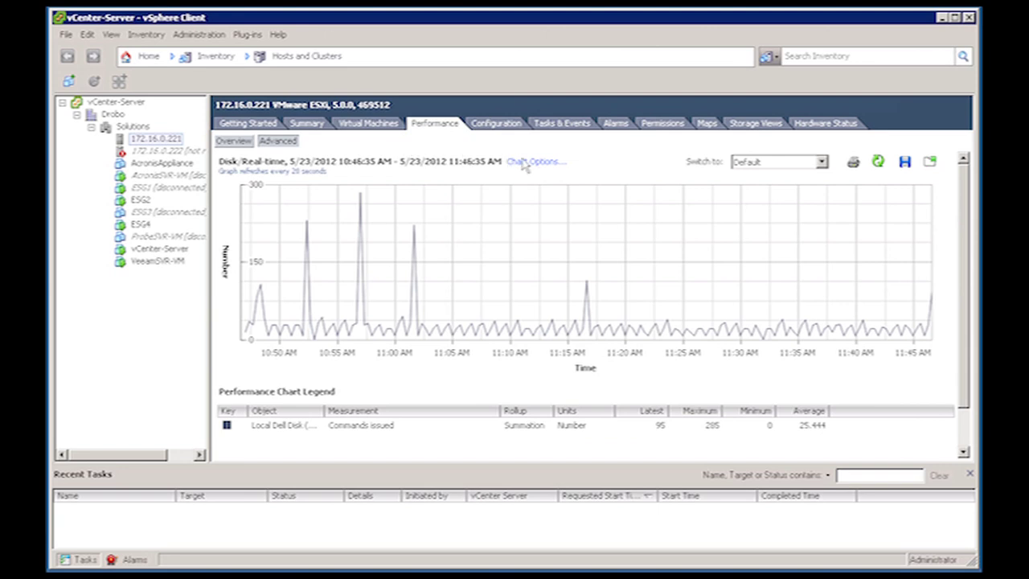
Step: Configure the chart to plot real-time Disk data for the Local Dell Disk with the Commands issued counter, and select its legend entry
{"action": "left_click", "coordinate": [527, 163]}
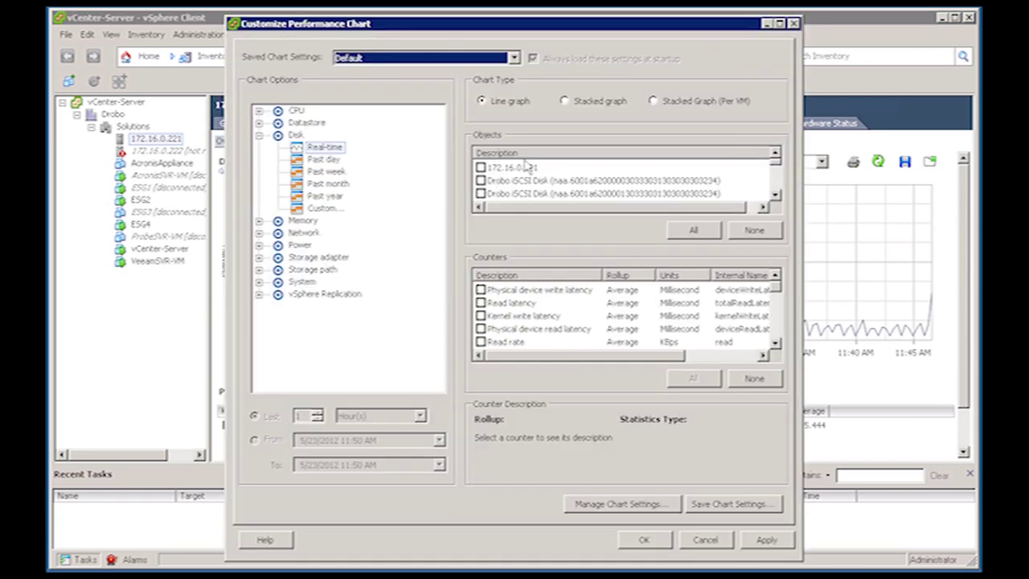
{"action": "left_click", "coordinate": [327, 149]}
{"action": "left_click", "coordinate": [327, 150]}
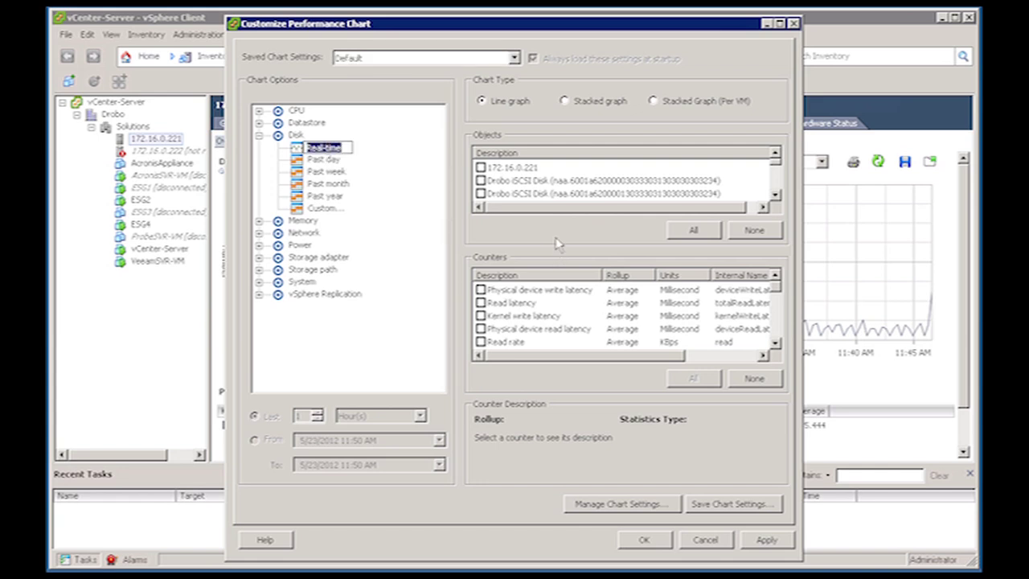
{"action": "left_click", "coordinate": [756, 231]}
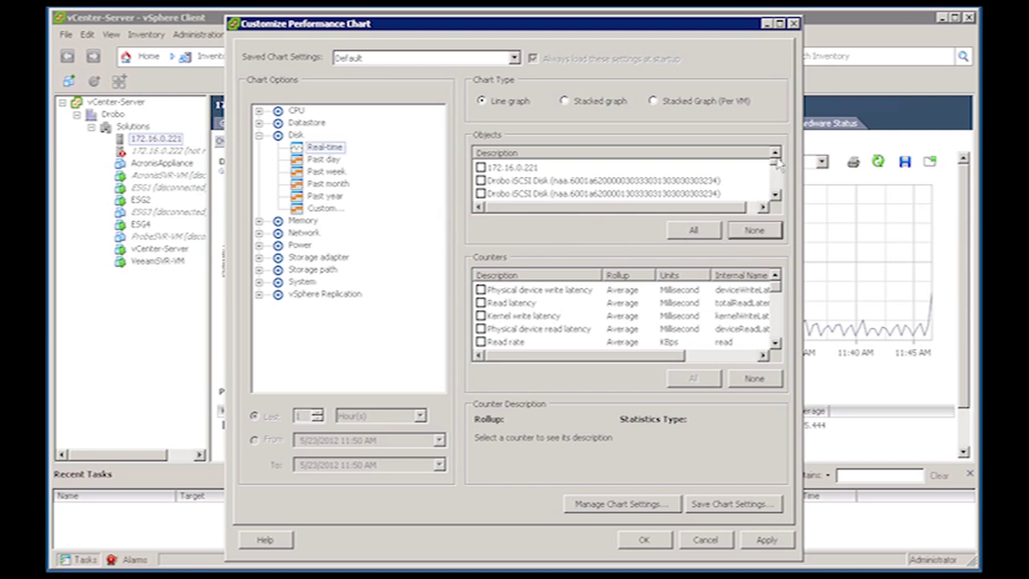
{"action": "left_click", "coordinate": [776, 194]}
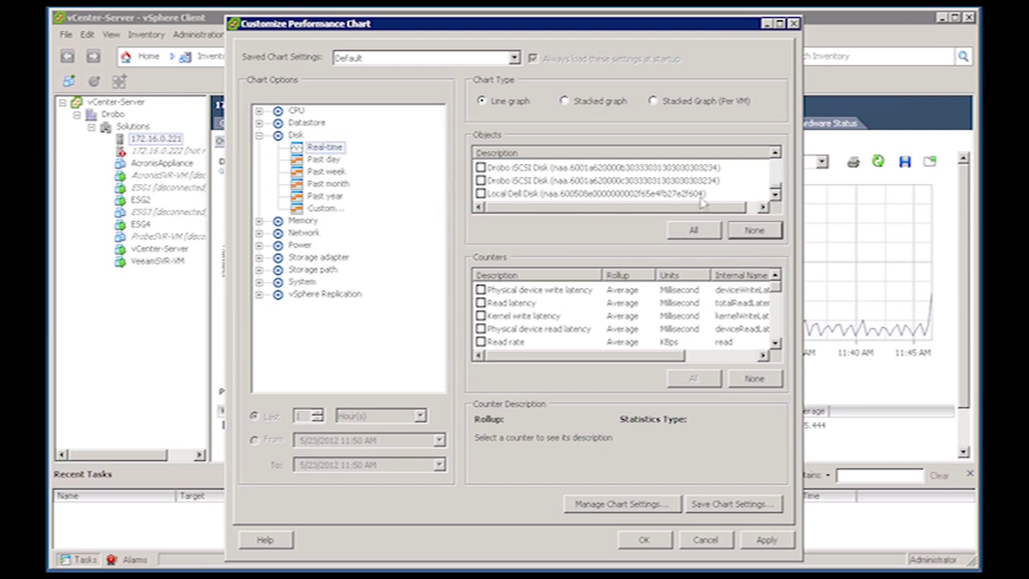
{"action": "left_click", "coordinate": [480, 194]}
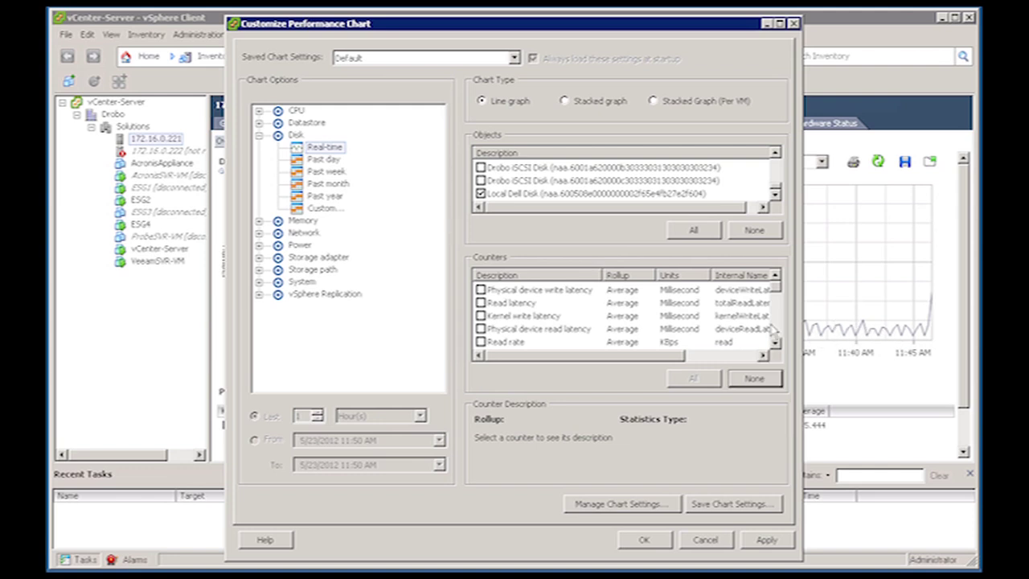
{"action": "left_click_drag", "start_coordinate": [777, 285], "coordinate": [780, 323]}
{"action": "left_click", "coordinate": [481, 316]}
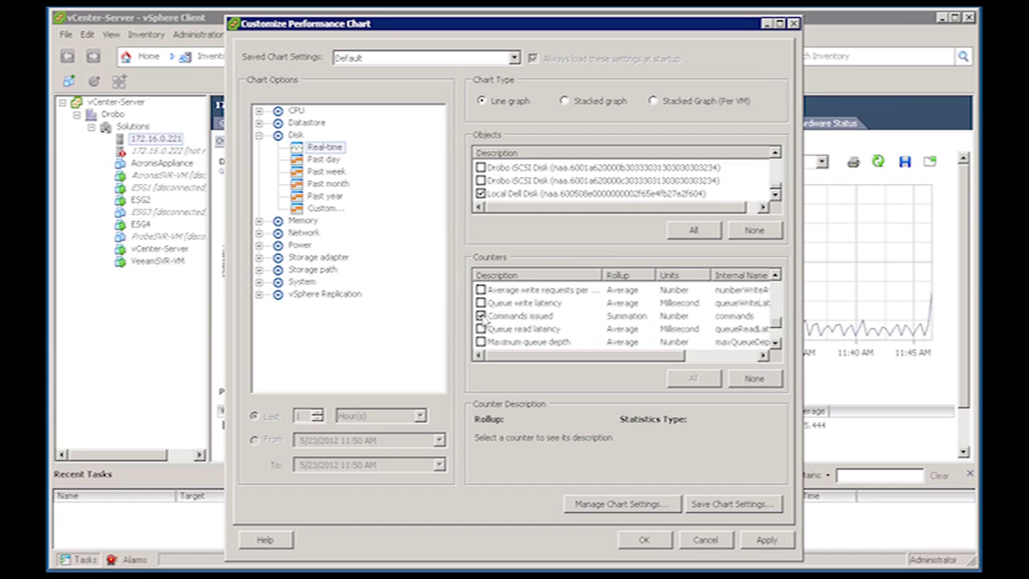
{"action": "left_click", "coordinate": [656, 540]}
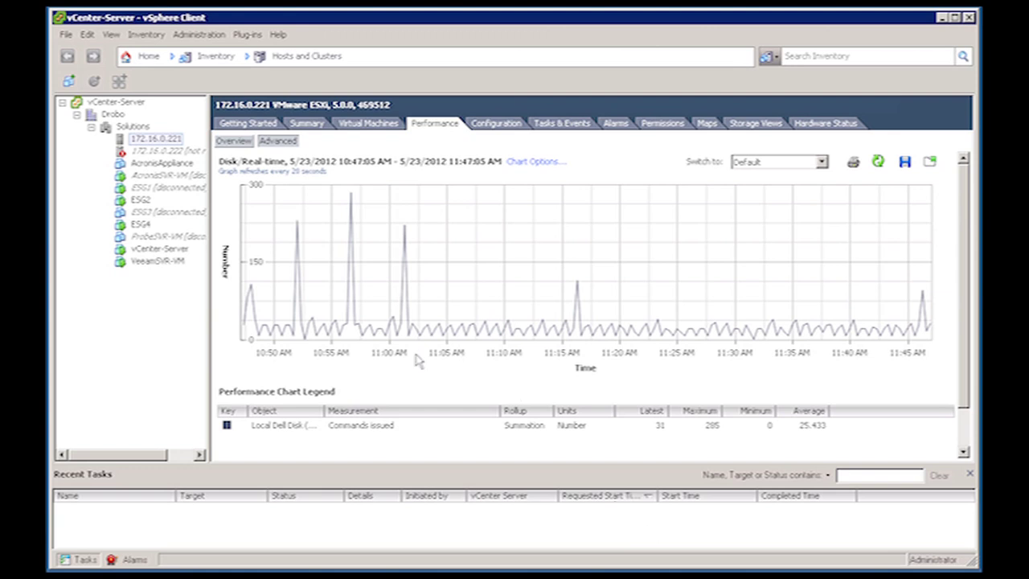
{"action": "left_click", "coordinate": [356, 427]}
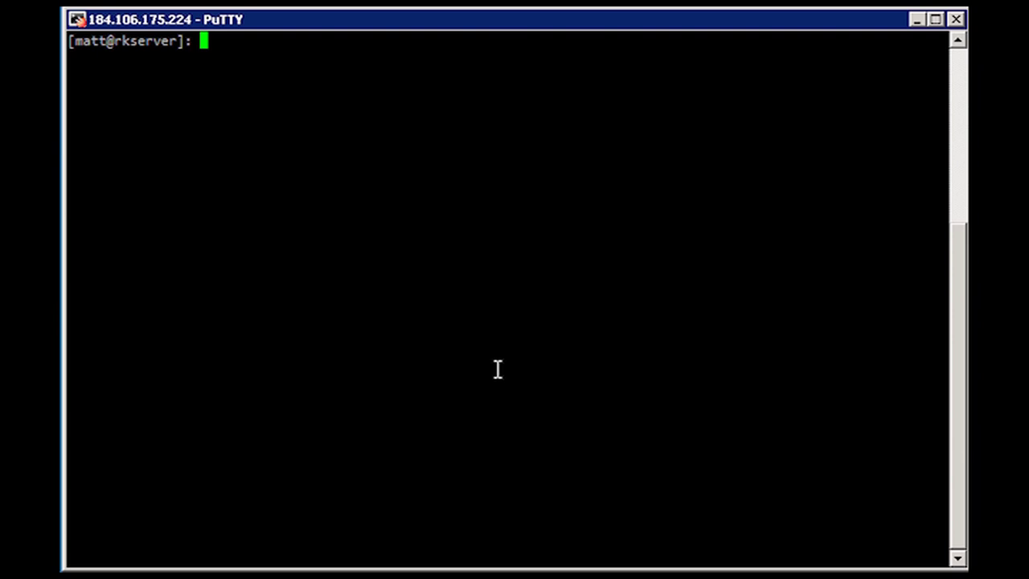
Step: In the PuTTY session, install the sysstat package by running sudo apt-get install sysstat
{"action": "type", "text": "sudo apt-get install sysstat"}
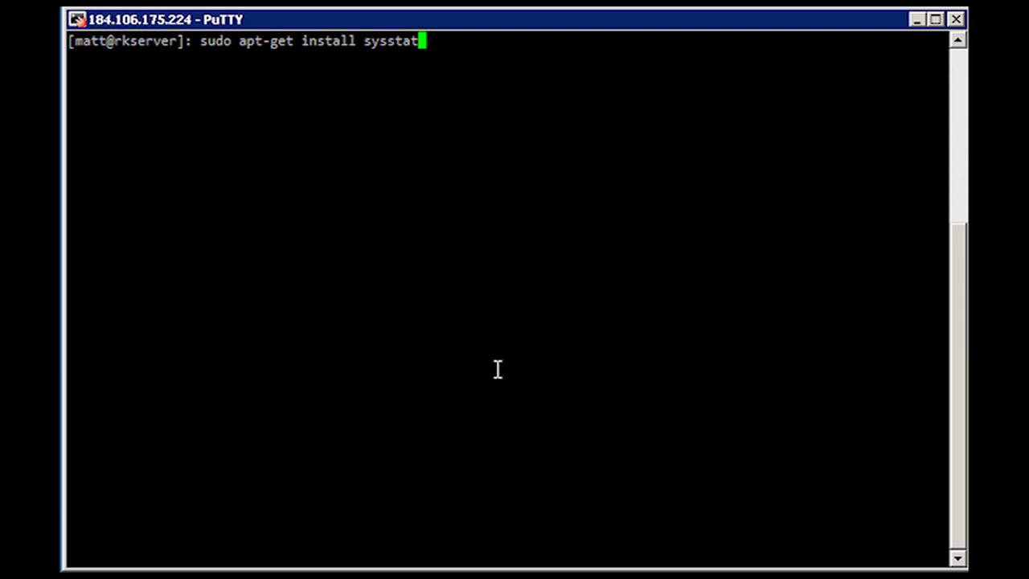
{"action": "key", "text": "Return"}
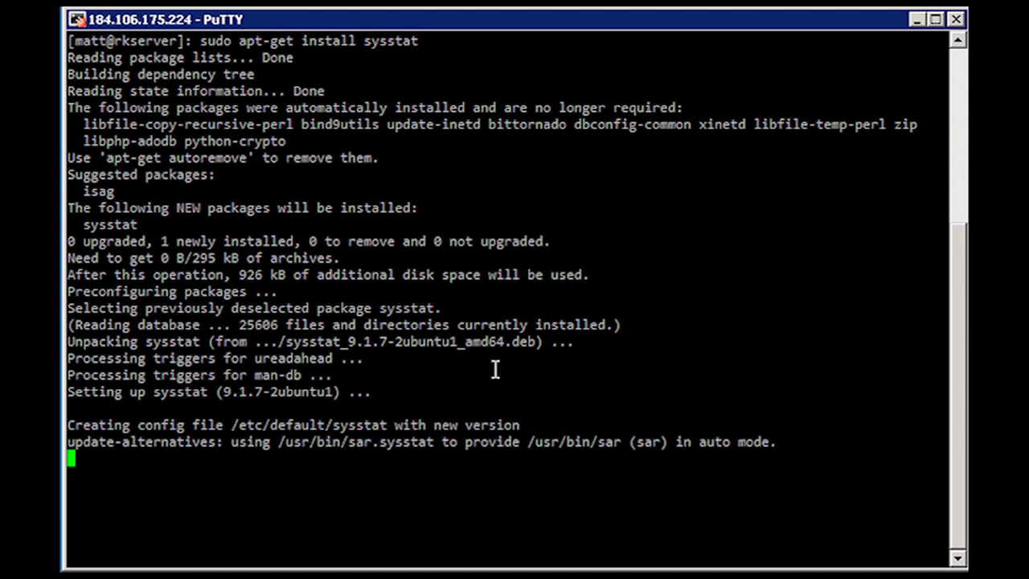
Step: Run iostat 15 to report disk activity and highlight the tps value for device xvdap1
{"action": "type", "text": "ios"}
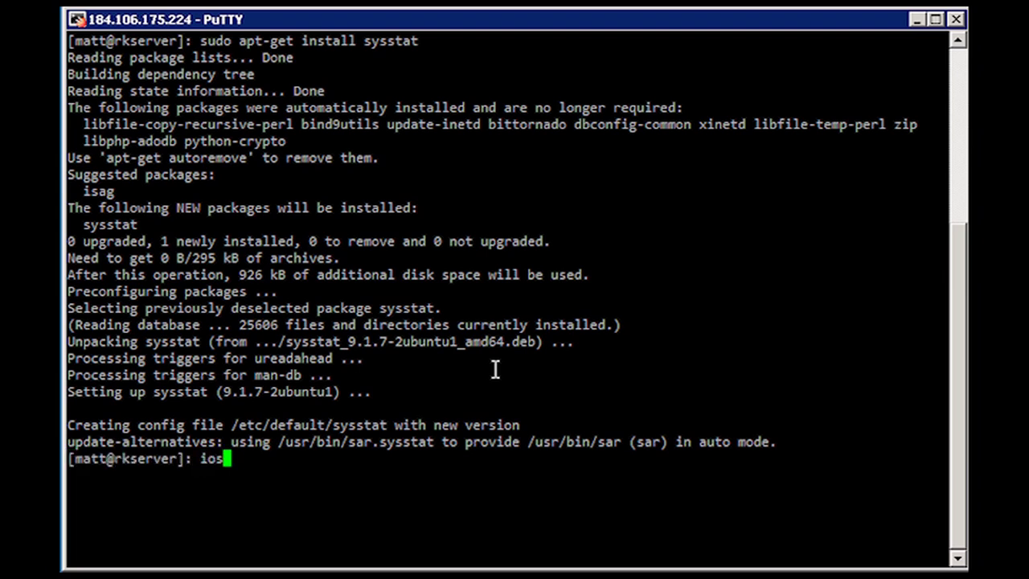
{"action": "type", "text": "tat 15"}
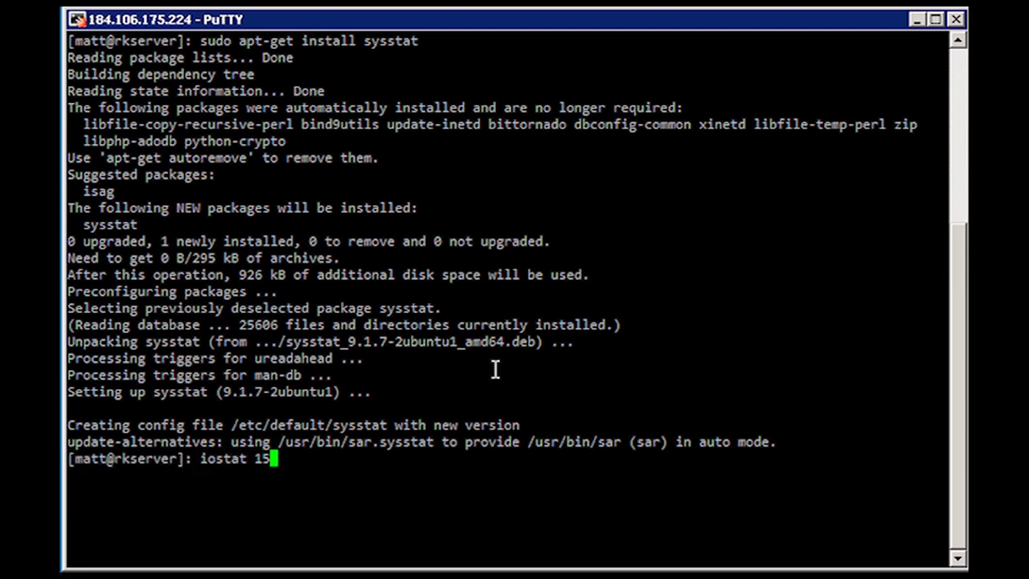
{"action": "key", "text": "Return"}
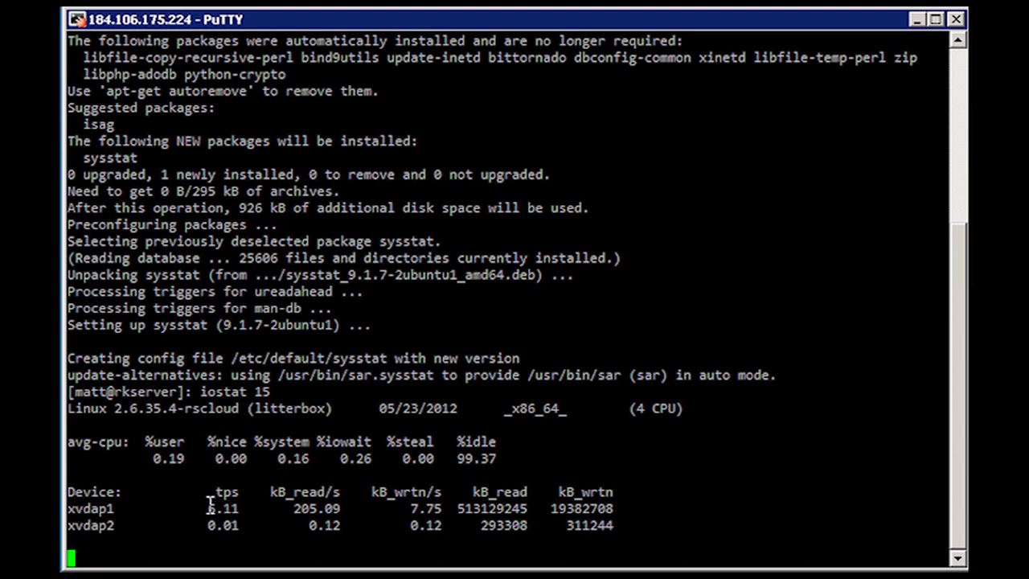
{"action": "left_click_drag", "start_coordinate": [209, 508], "coordinate": [254, 507]}
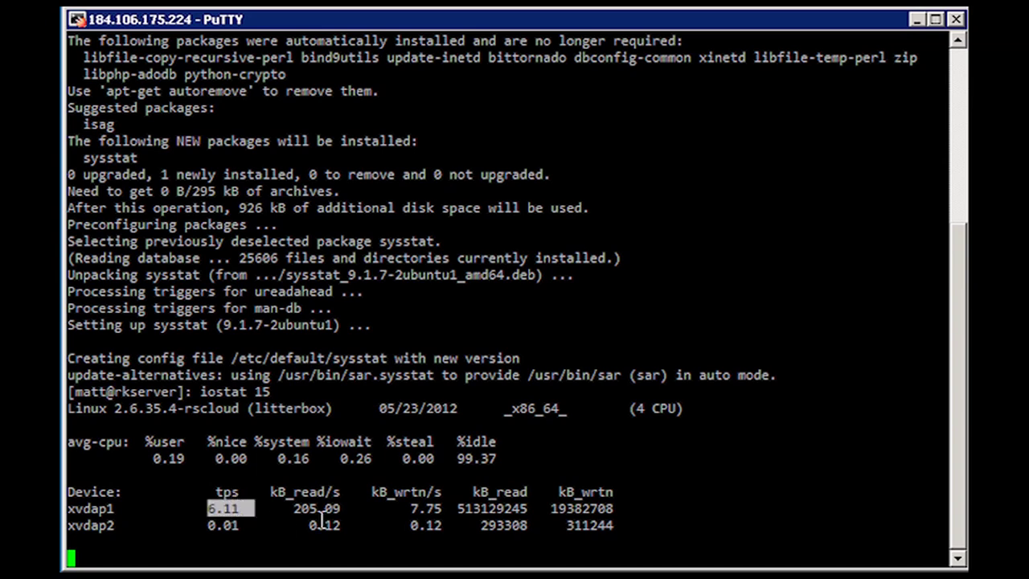